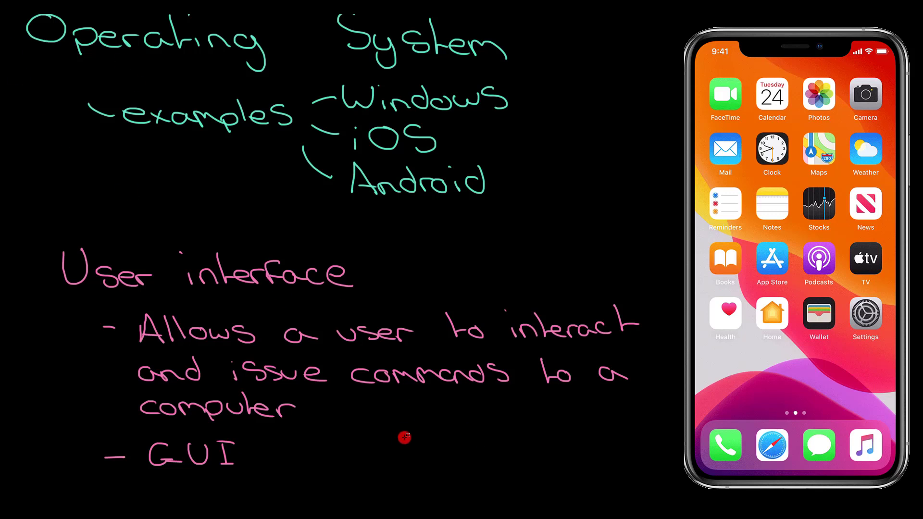
- Scribble over the Notes icon on the phone picture and start '- very intuitive!' after GUI
left_click(410, 435)
left_click_drag(747, 180, 797, 232)
left_click_drag(777, 206, 767, 209)
left_click_drag(767, 208, 779, 209)
mouse_move(245, 457)
left_mouse_down()
mouse_move(445, 445)
mouse_move(456, 455)
left_mouse_up()
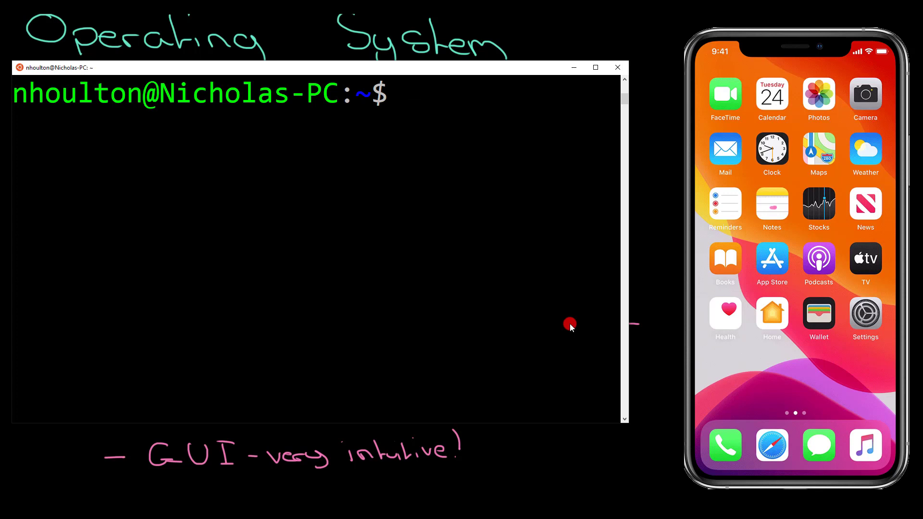
type("l")
type("s")
- List the home folder, move into code/, and list its contents
key("Return")
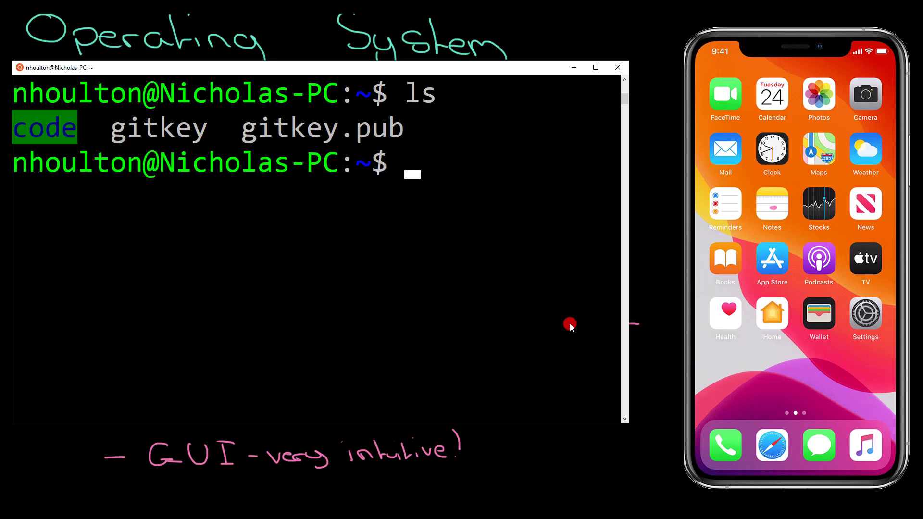
type("c")
type("d code/")
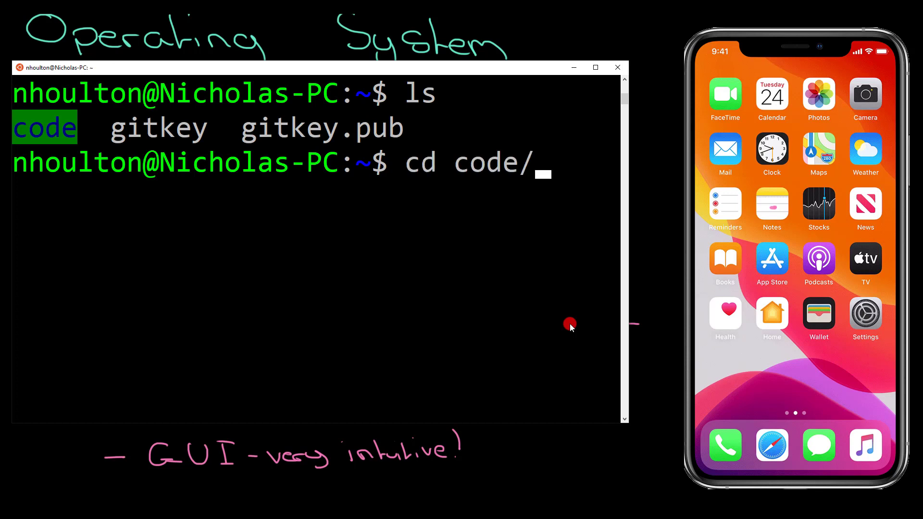
key("Return")
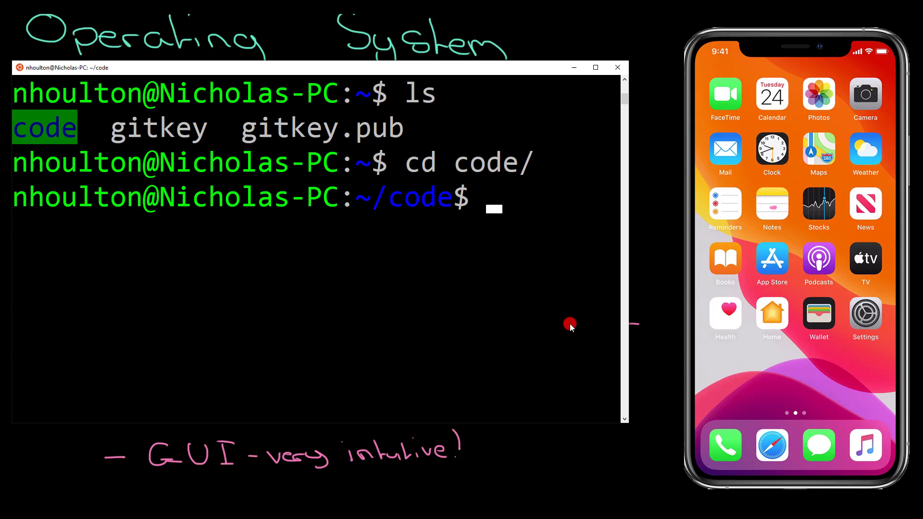
type("ls")
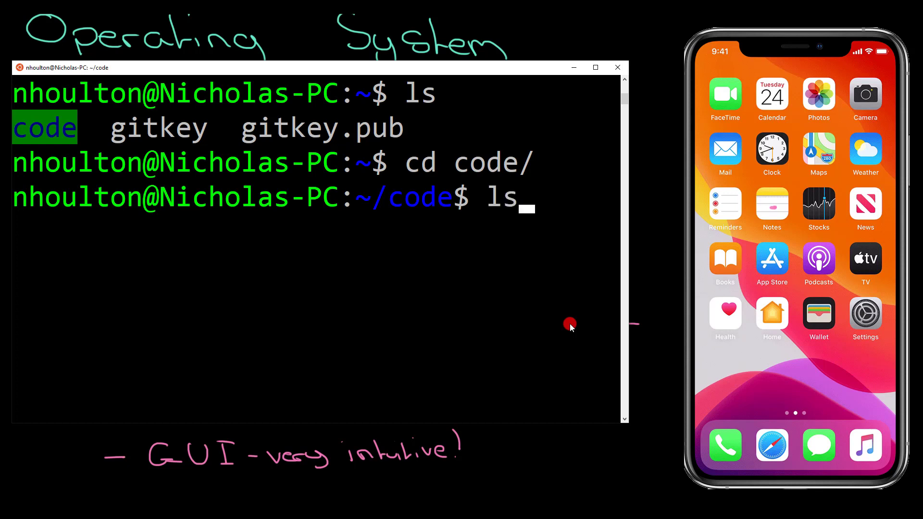
key("Return")
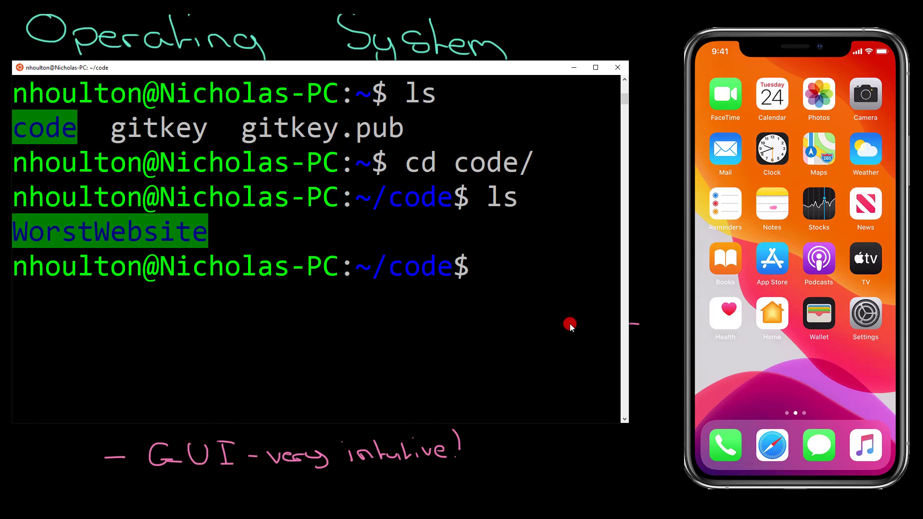
type("touch ")
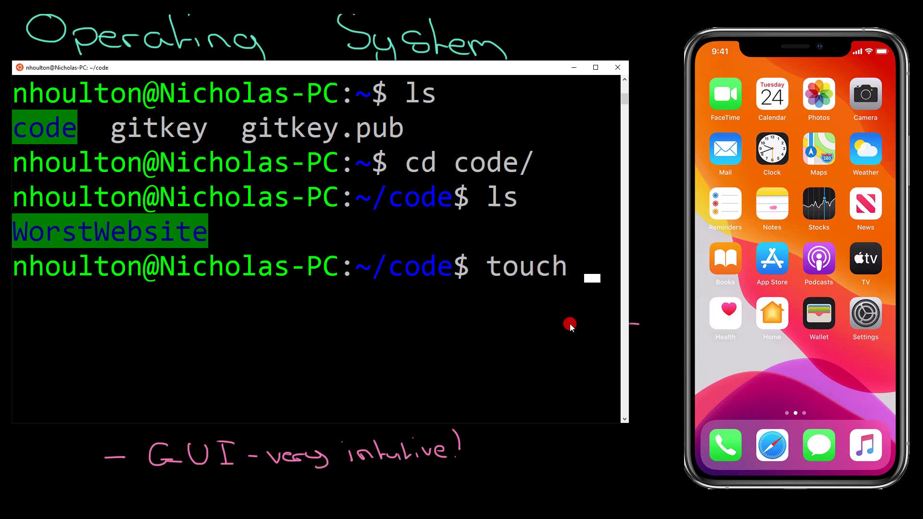
type("commandlines")
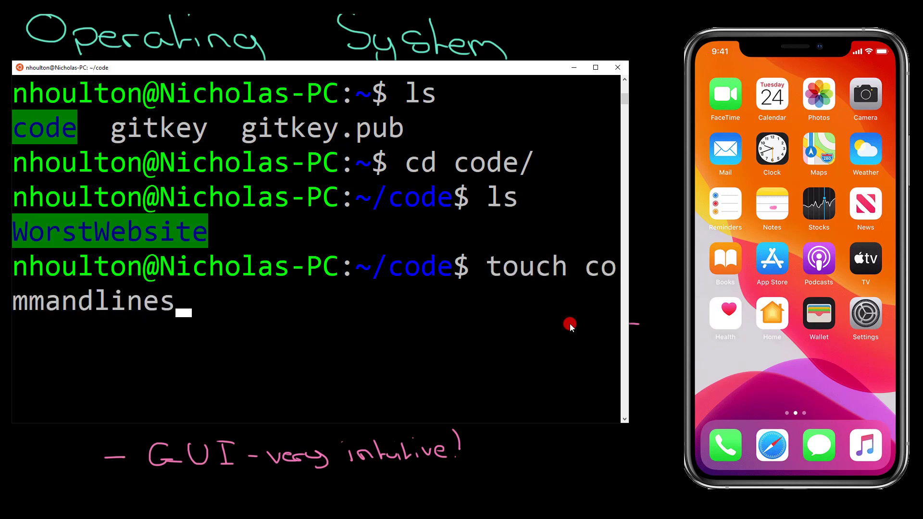
type("arecool.yes")
- Create commandlinesarecool.yes with touch, confirm it with ls, then delete it with rm
key("Return")
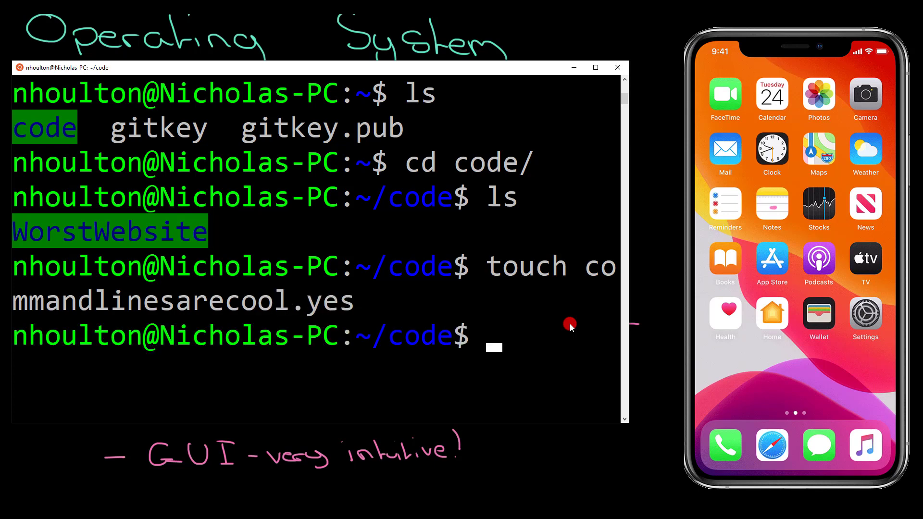
type("ls")
key("Return")
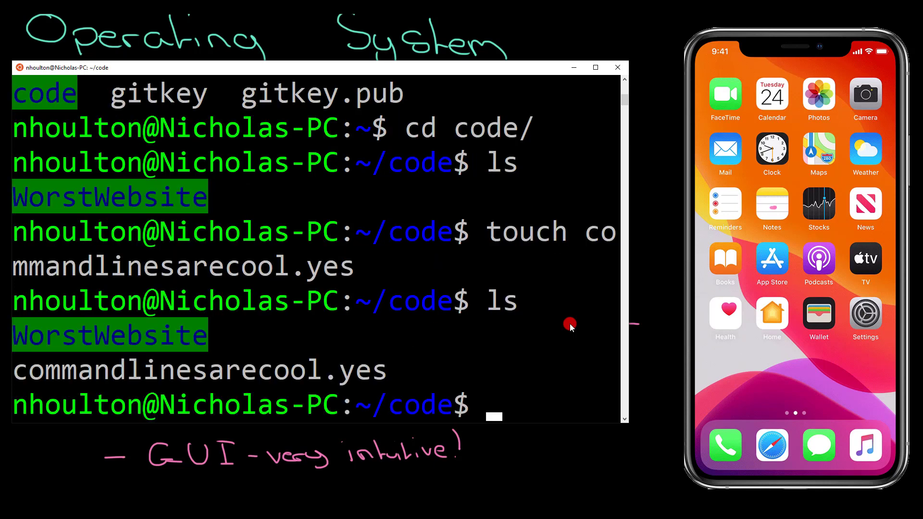
type("rm c")
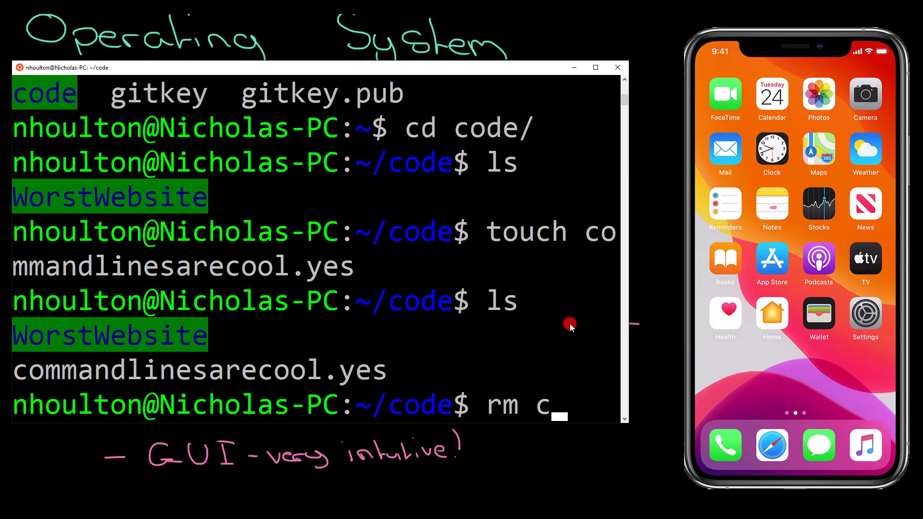
type("o")
key("Tab")
key("Return")
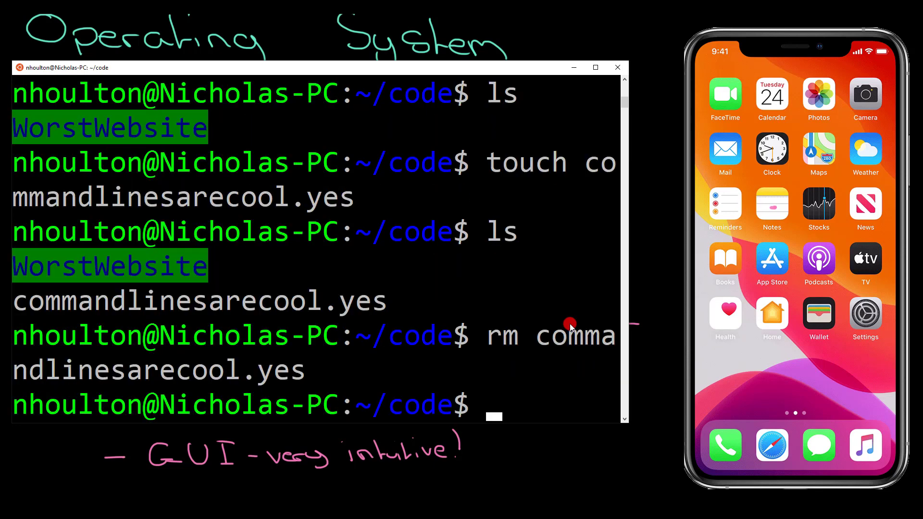
type("ls")
key("Return")
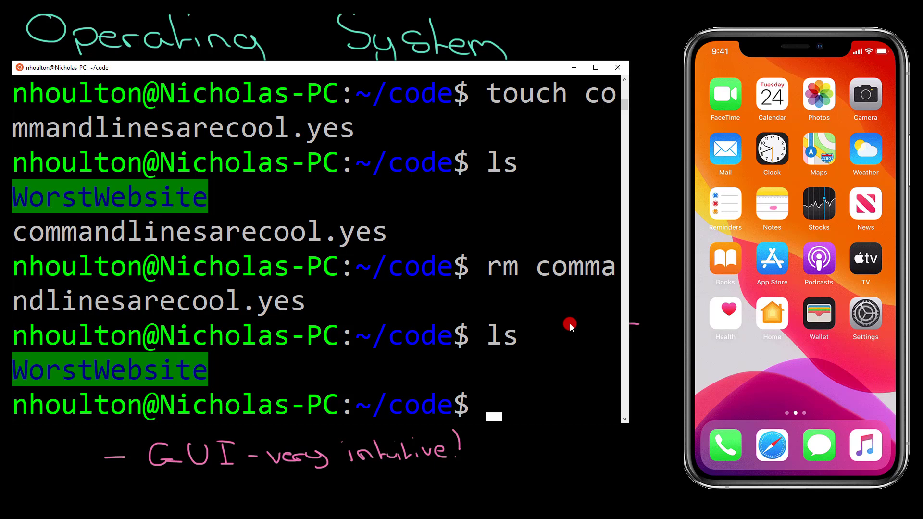
key("alt+Tab")
- Write '- Command line - lets you affect a lot of files quickly (powerful)' and start the voice-interface bullet
left_click_drag(104, 489, 160, 501)
mouse_move(177, 490)
left_mouse_down()
mouse_move(564, 498)
mouse_move(609, 476)
left_mouse_up()
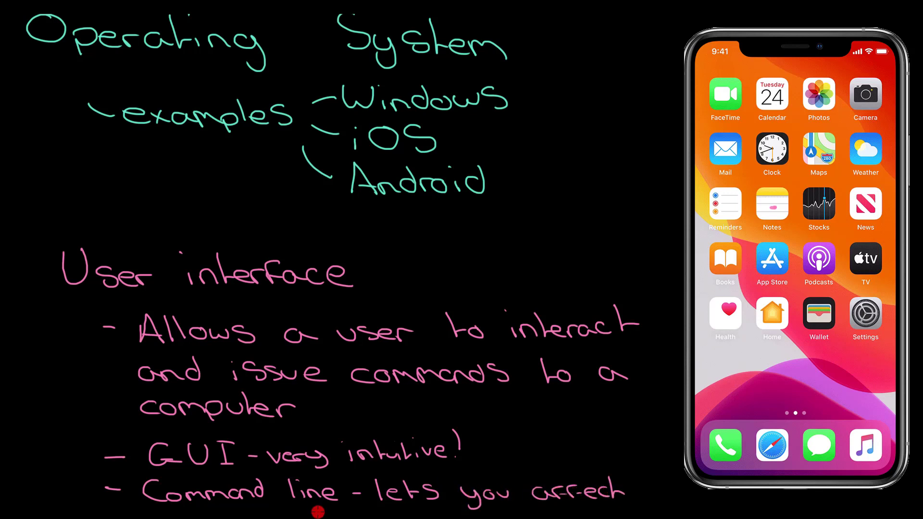
left_click_drag(321, 513, 521, 511)
left_click_drag(600, 514, 734, 505)
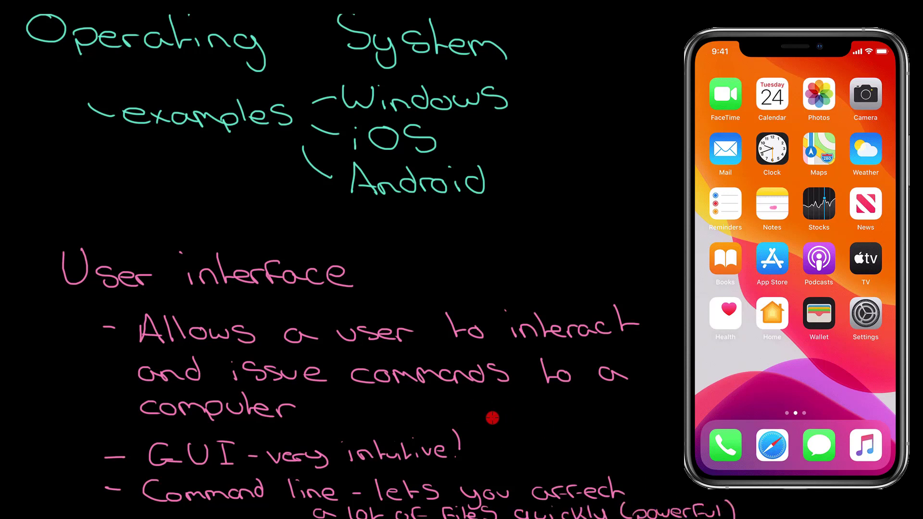
scroll(493, 417, "down", 3)
scroll(495, 415, "down", 2)
scroll(495, 413, "down", 2)
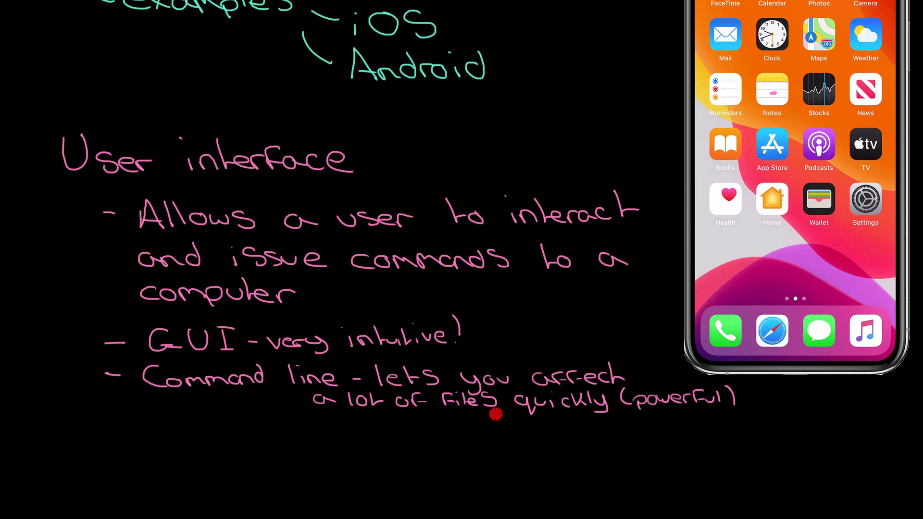
scroll(495, 392, "down", 1)
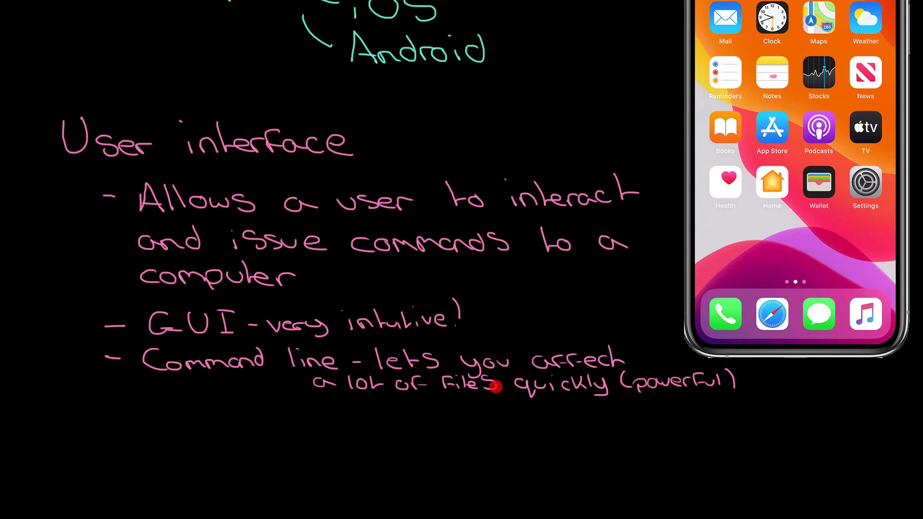
mouse_move(101, 407)
left_mouse_down()
mouse_move(97, 415)
mouse_move(116, 423)
mouse_move(157, 414)
mouse_move(180, 431)
mouse_move(301, 426)
left_mouse_up()
left_click(164, 406)
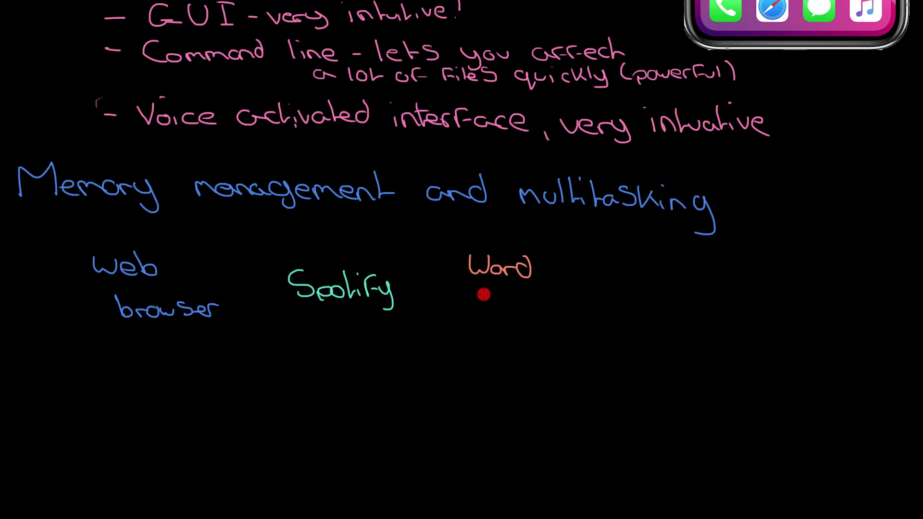
- Write 'Process' under 'Word' so the label reads 'Word Process'
left_click_drag(489, 301, 574, 317)
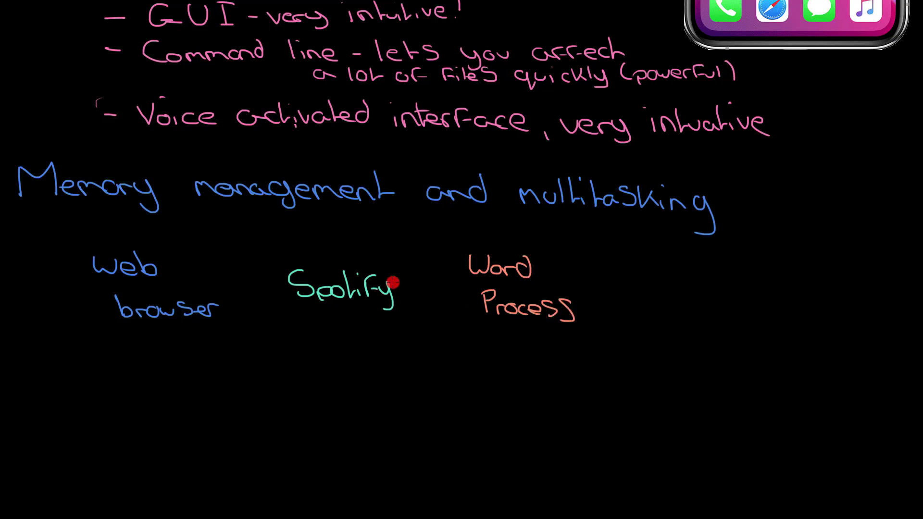